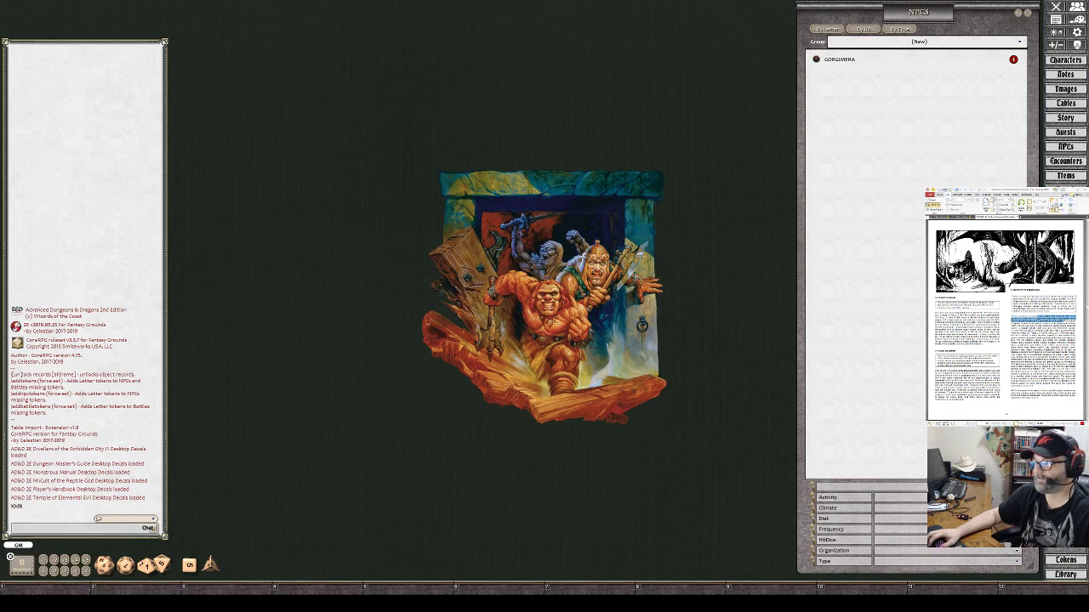
# Open the NPC stat block importer and enter the stone golem's stat block text.
pyautogui.click(994, 487)
pyautogui.moveTo(603, 351); pyautogui.dragTo(663, 441)
pyautogui.moveTo(597, 248); pyautogui.dragTo(491, 99)
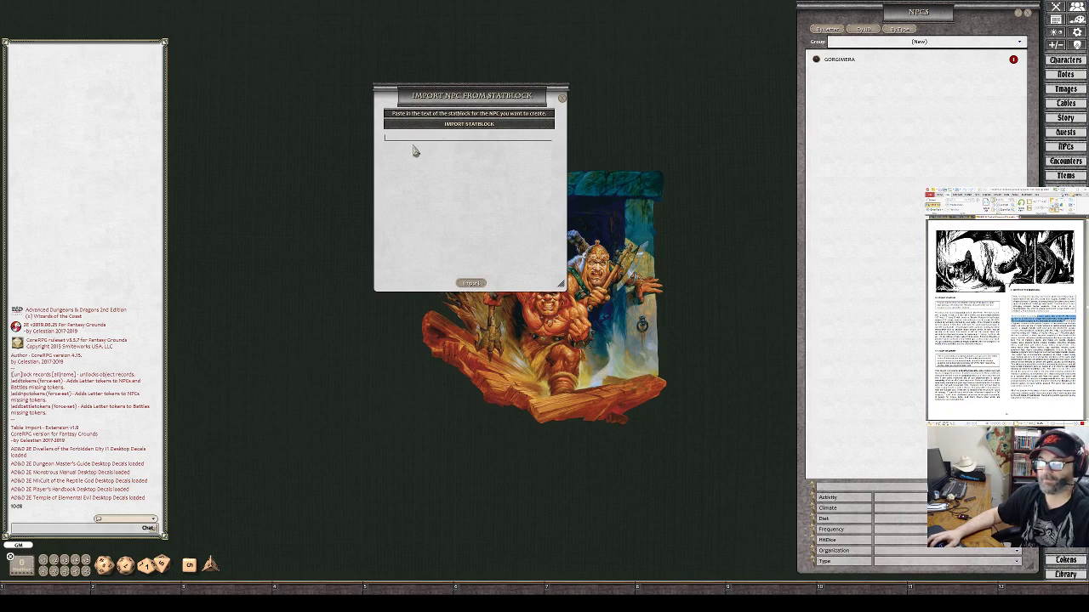
pyautogui.write('a stone golem (AC 5; MV 6"; HD 14; hp 60; #AT 1; D 3d8; SA 1" range slow spell every other melee round; SD +2 or better weapon to hit, immunity to most spells)')
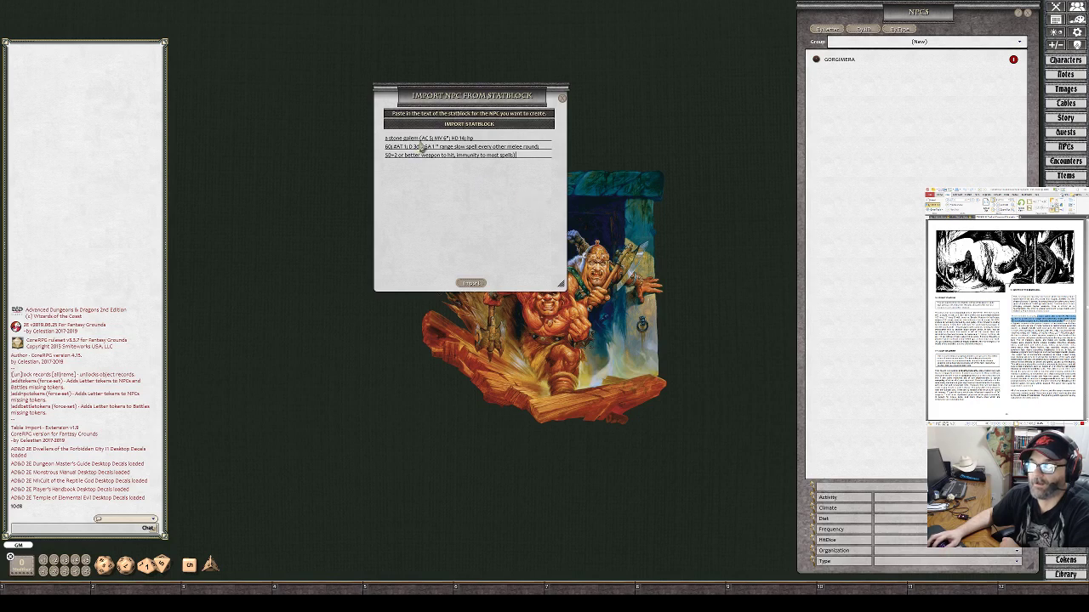
# Add a semicolon after "a stone golem" in the stat block and import it as an NPC.
pyautogui.click(418, 140)
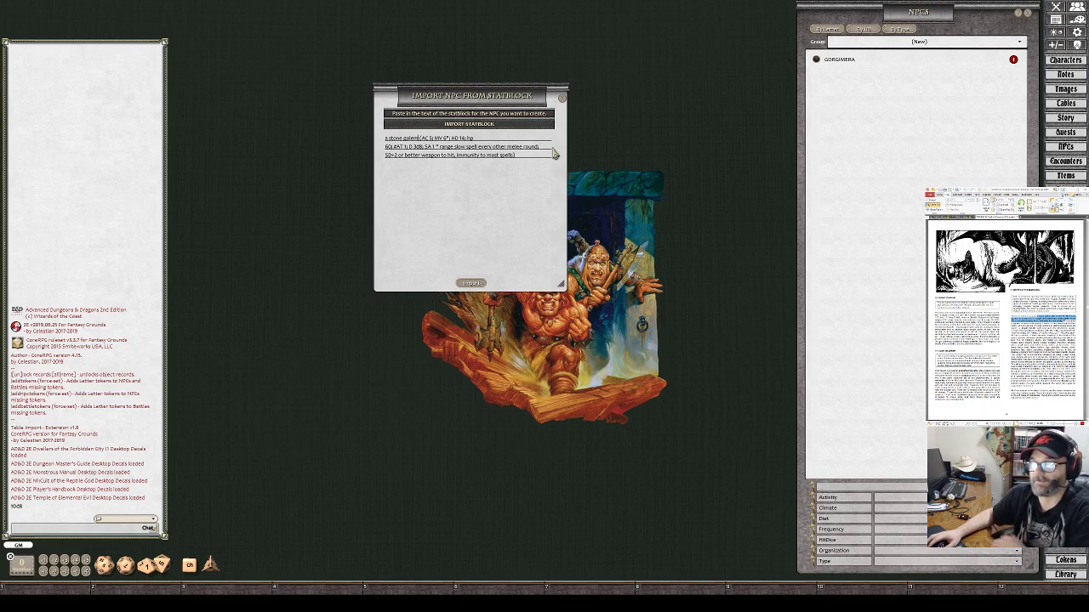
pyautogui.write(':')
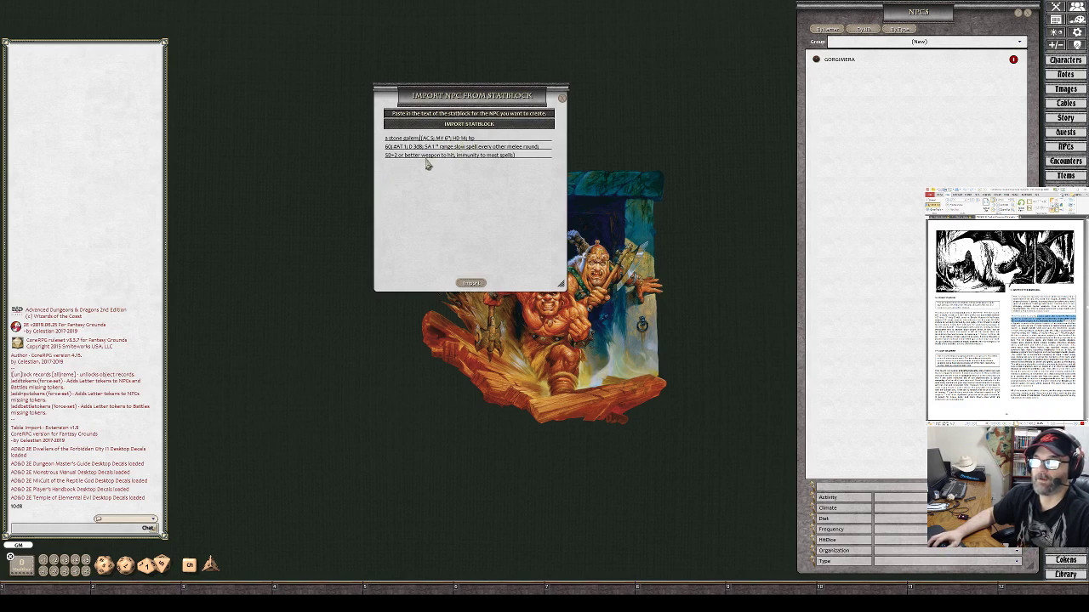
pyautogui.hotkey('ctrl', 'a')
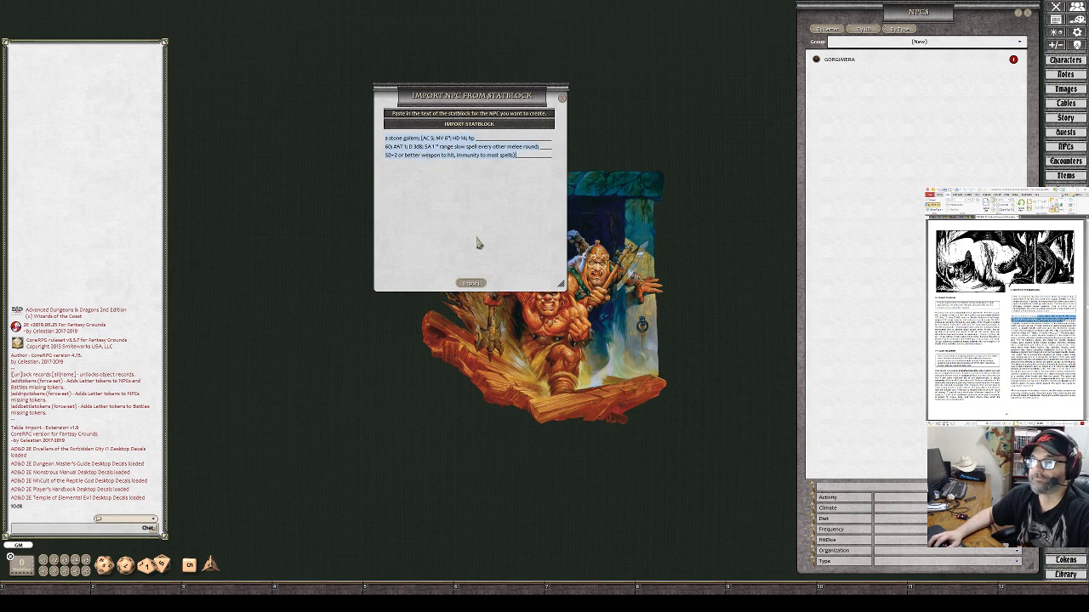
pyautogui.click(471, 283)
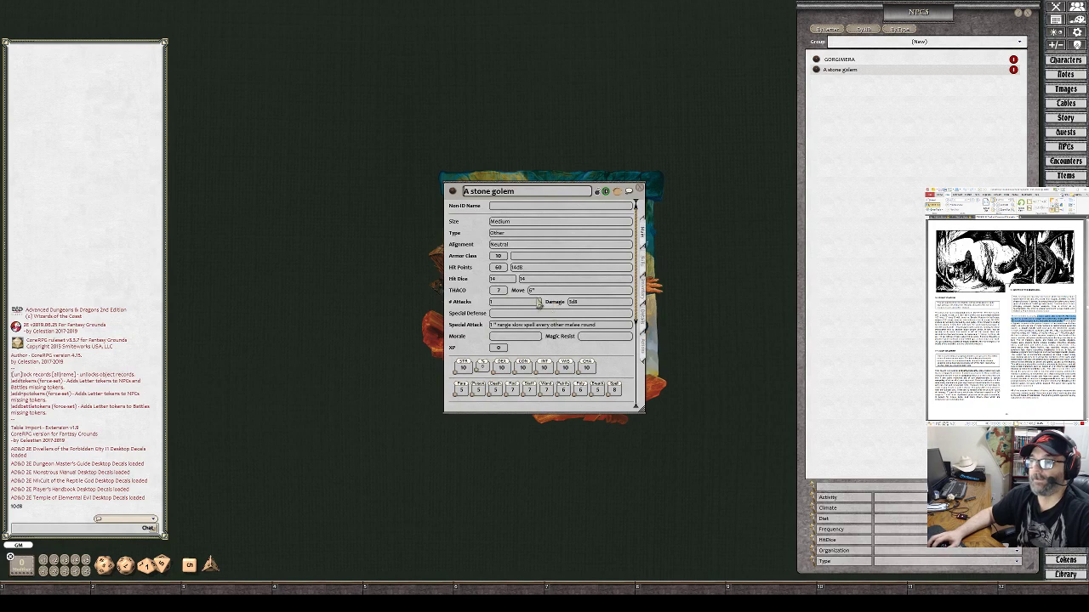
# Enlarge the stone golem record and examine its main stats, details text and weapon attack.
pyautogui.moveTo(462, 213); pyautogui.dragTo(401, 105)
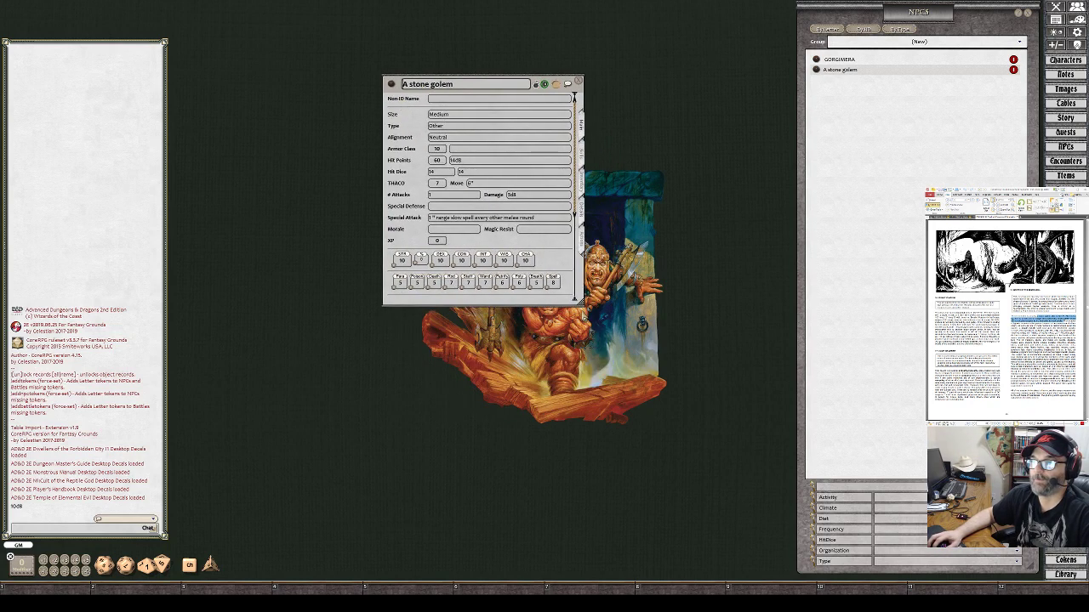
pyautogui.moveTo(579, 301); pyautogui.dragTo(625, 446)
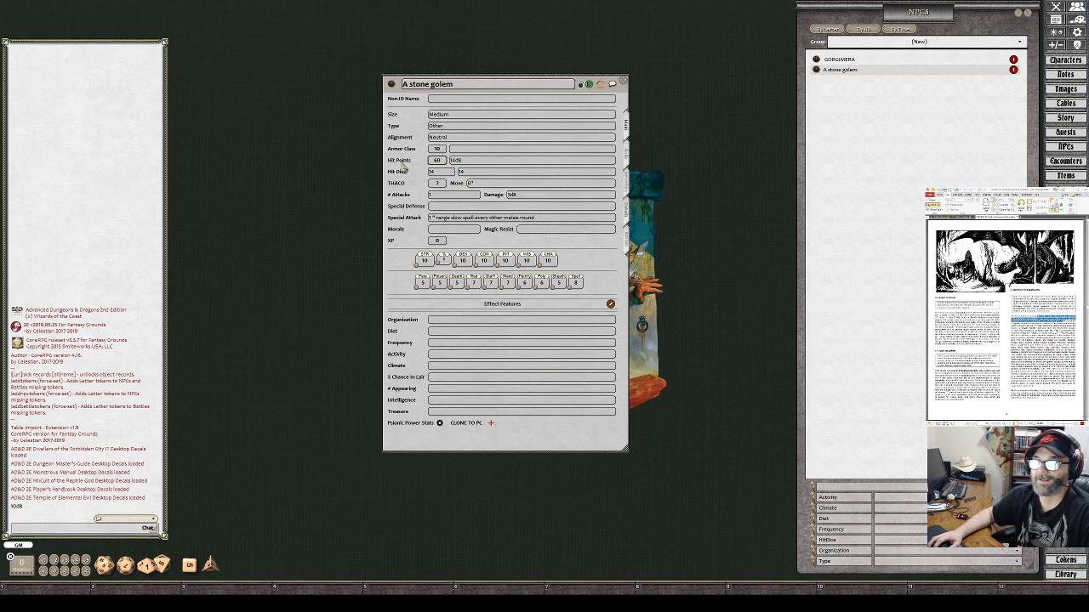
pyautogui.click(454, 162)
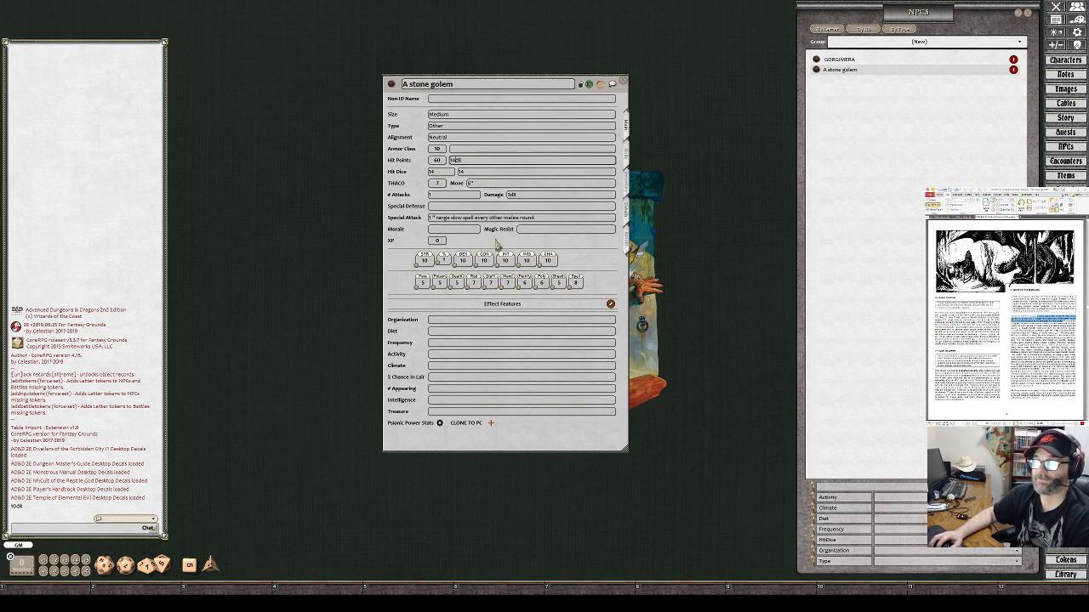
pyautogui.click(628, 212)
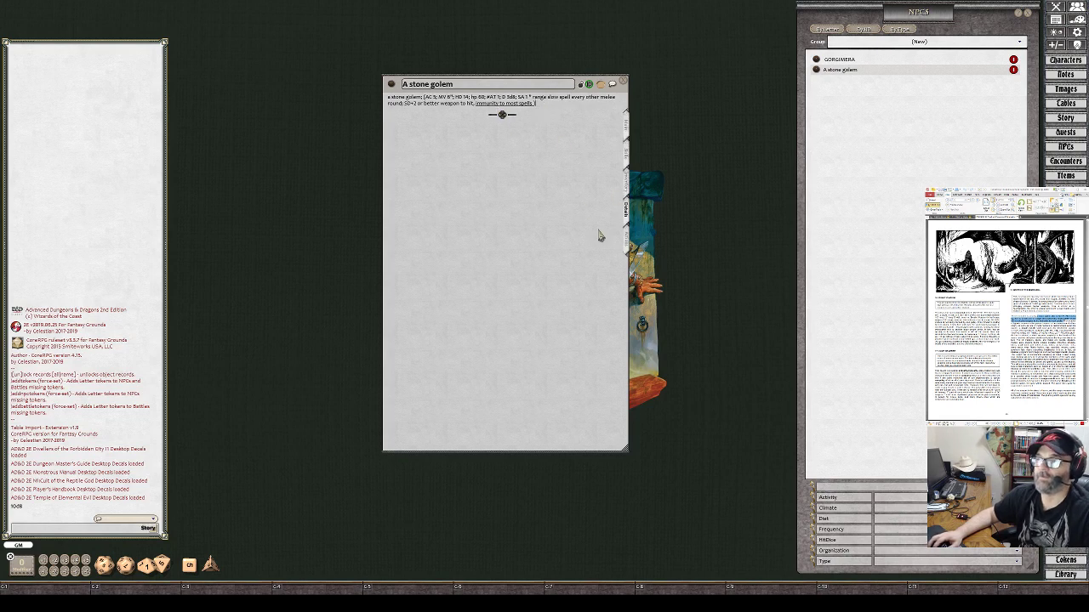
pyautogui.click(620, 158)
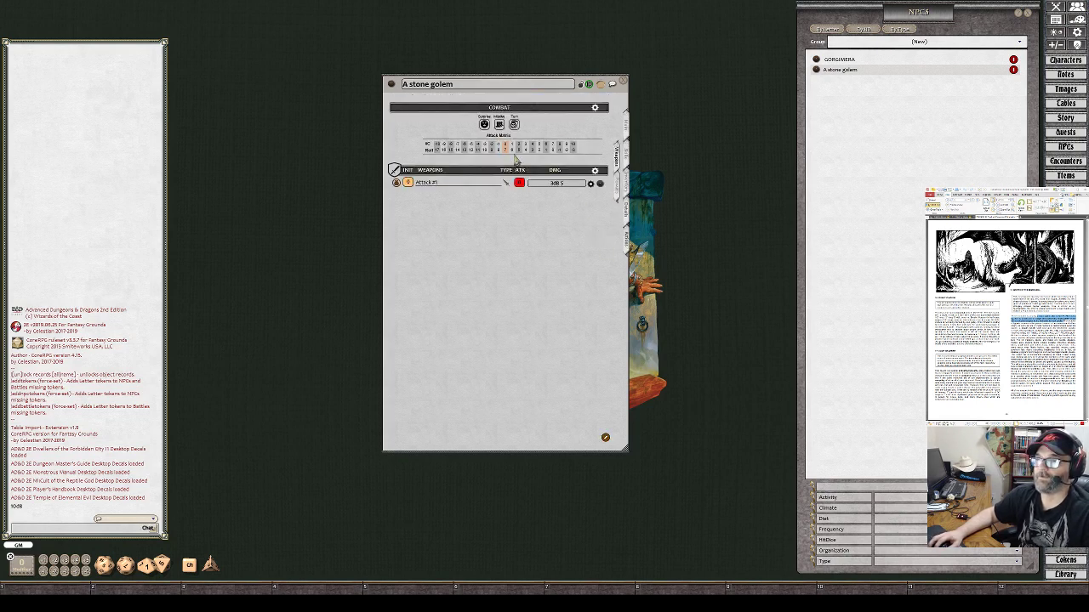
# Add a combat note to the stone golem and trim its text to "immunity to most spells".
pyautogui.rightClick(498, 109)
pyautogui.click(506, 143)
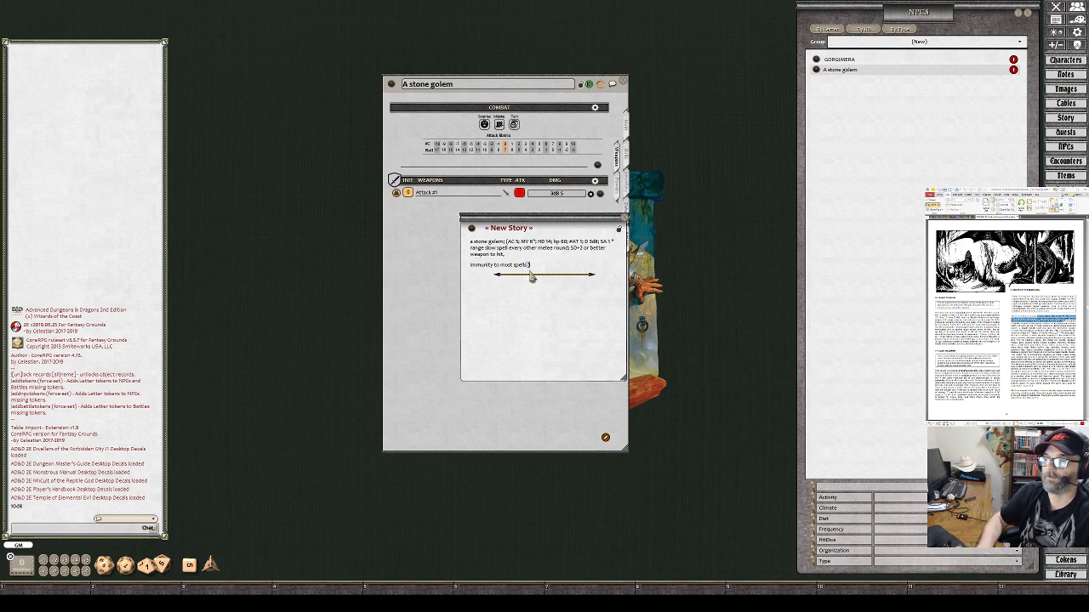
pyautogui.hotkey('shift', 'Up')
pyautogui.hotkey('shift', 'Up')
pyautogui.press('Home')
pyautogui.press('Delete')
pyautogui.press('Delete')
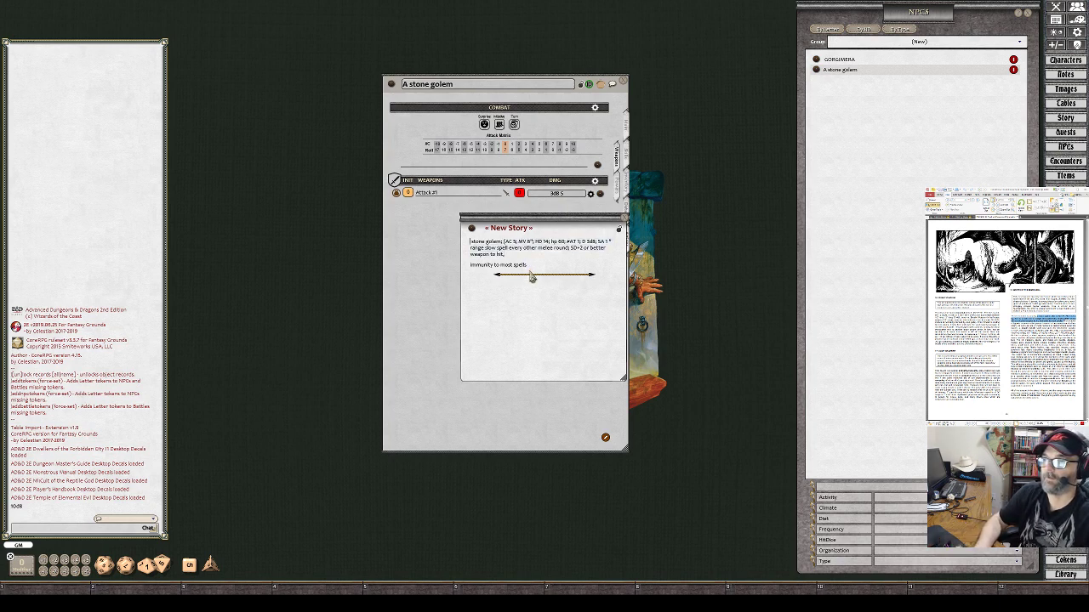
pyautogui.hotkey('shift', 'Down')
pyautogui.hotkey('shift', 'Down')
pyautogui.hotkey('shift', 'Down')
pyautogui.press('Delete')
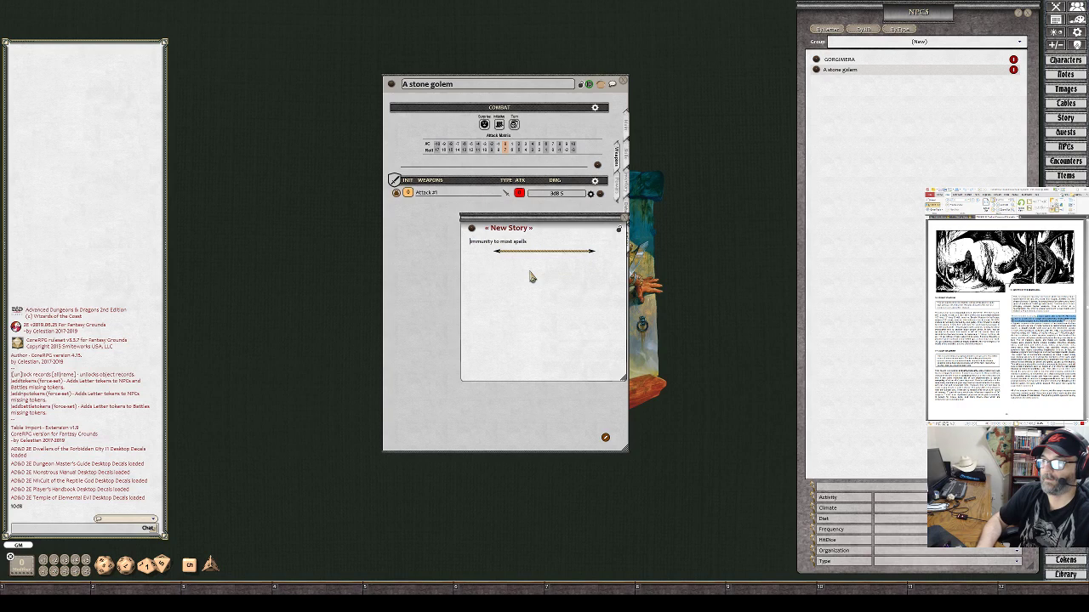
# Title the combat note "Resistances", capitalize its text to "Immunity to most spells", and close the note.
pyautogui.hotkey('shift', 'Tab')
pyautogui.write('Re')
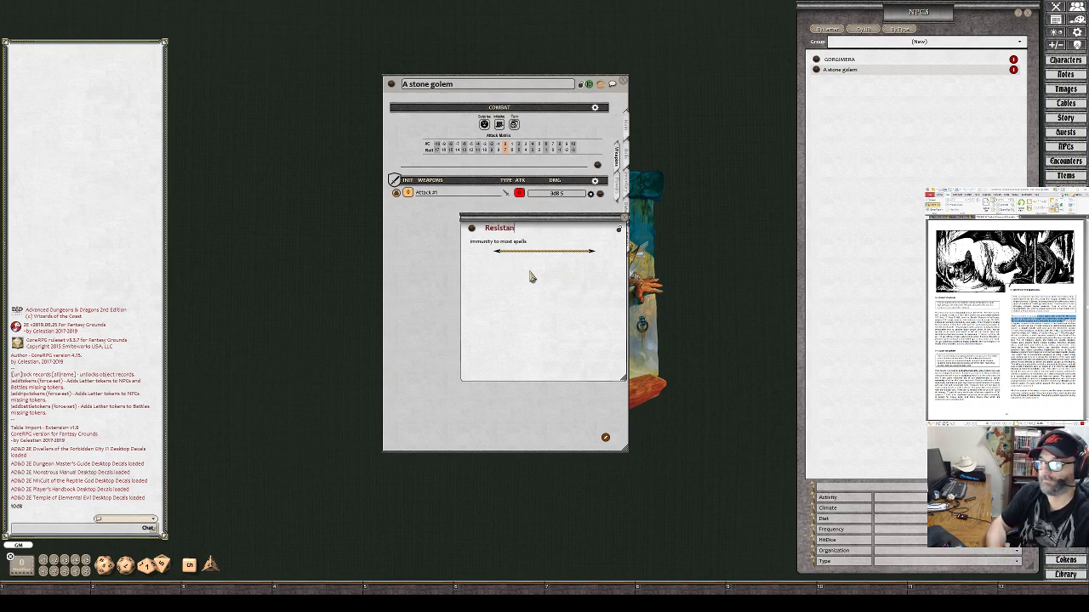
pyautogui.press('Tab')
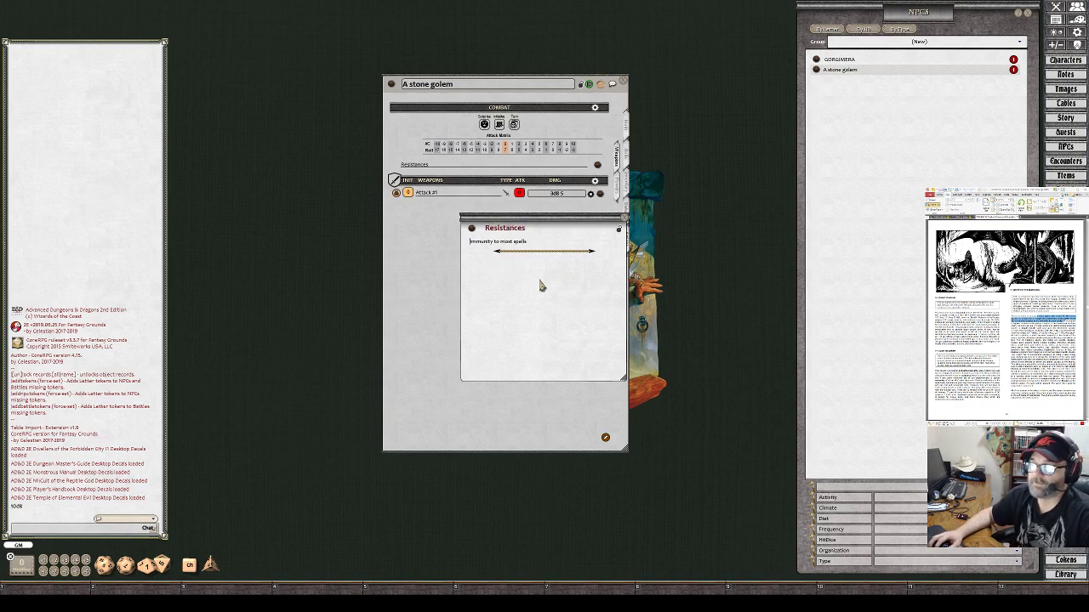
pyautogui.press('Delete')
pyautogui.write('I')
pyautogui.hotkey('shift', 'Tab')
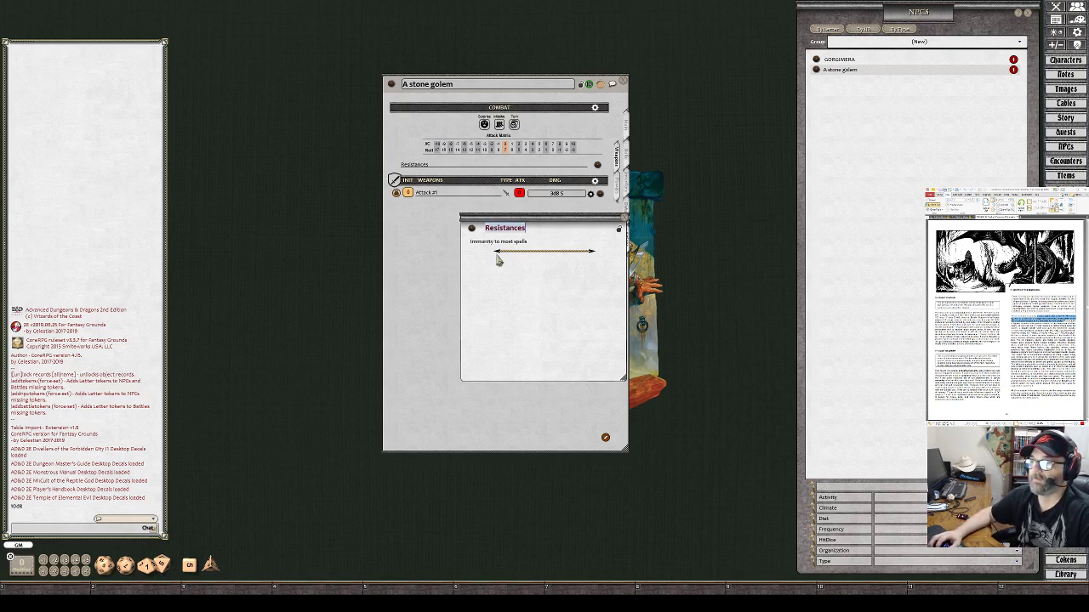
pyautogui.moveTo(533, 220); pyautogui.dragTo(696, 223)
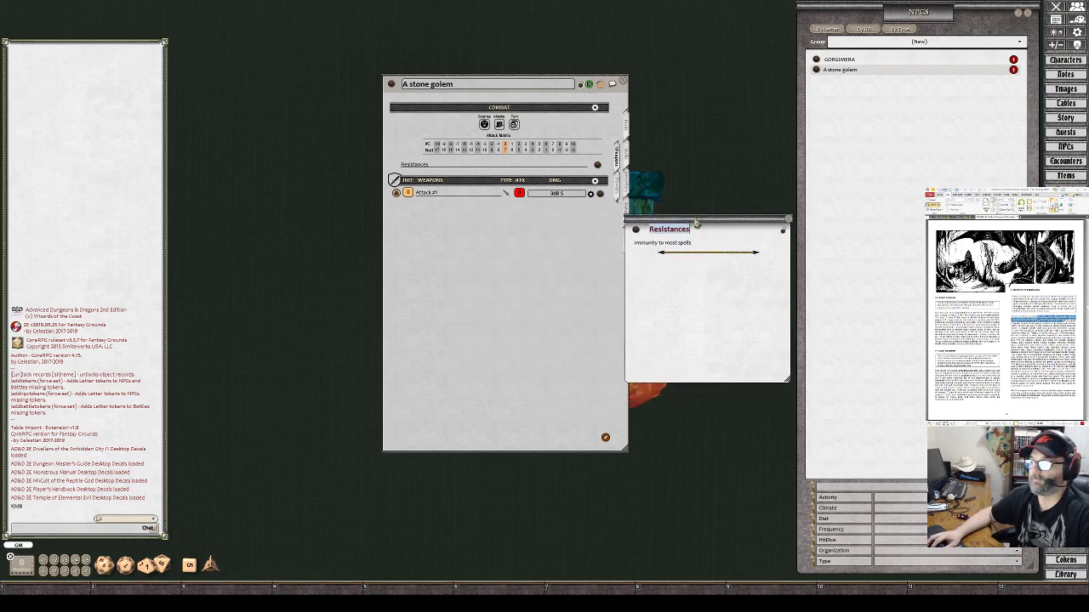
pyautogui.click(699, 233)
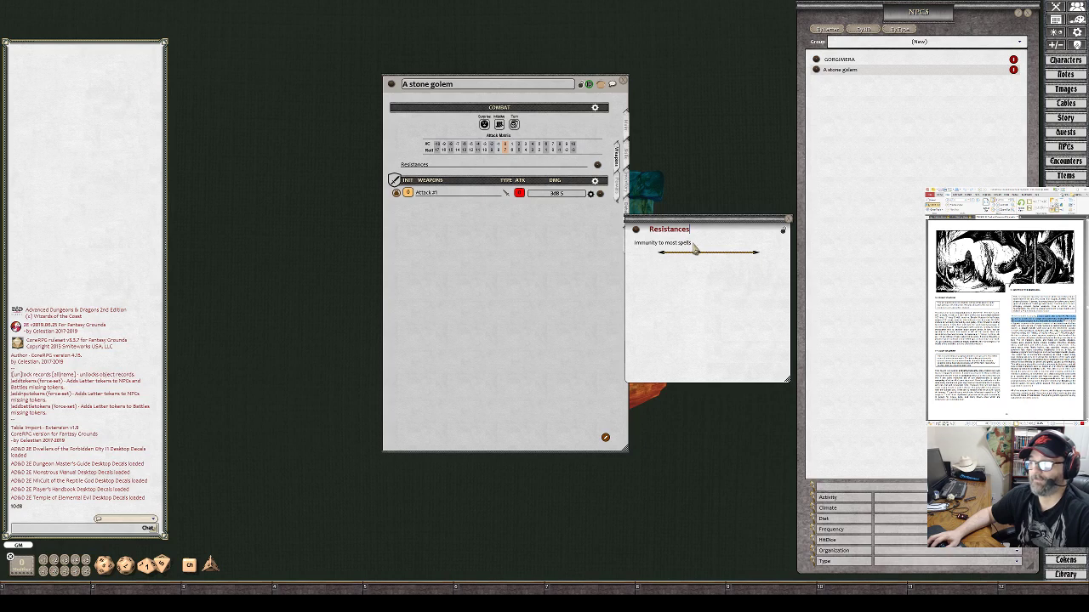
pyautogui.moveTo(704, 224); pyautogui.dragTo(661, 254)
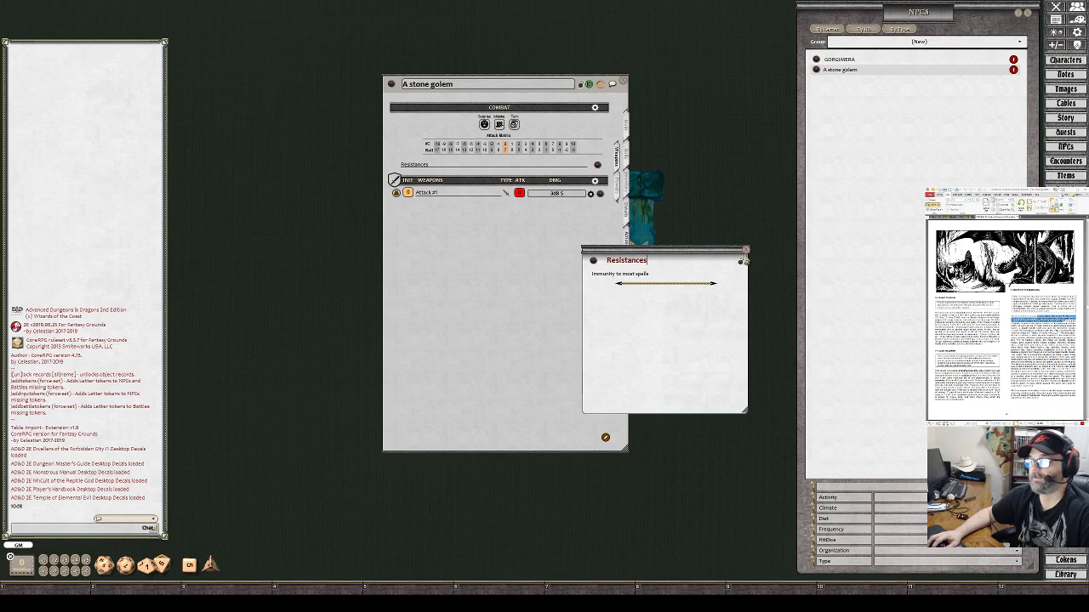
pyautogui.click(746, 253)
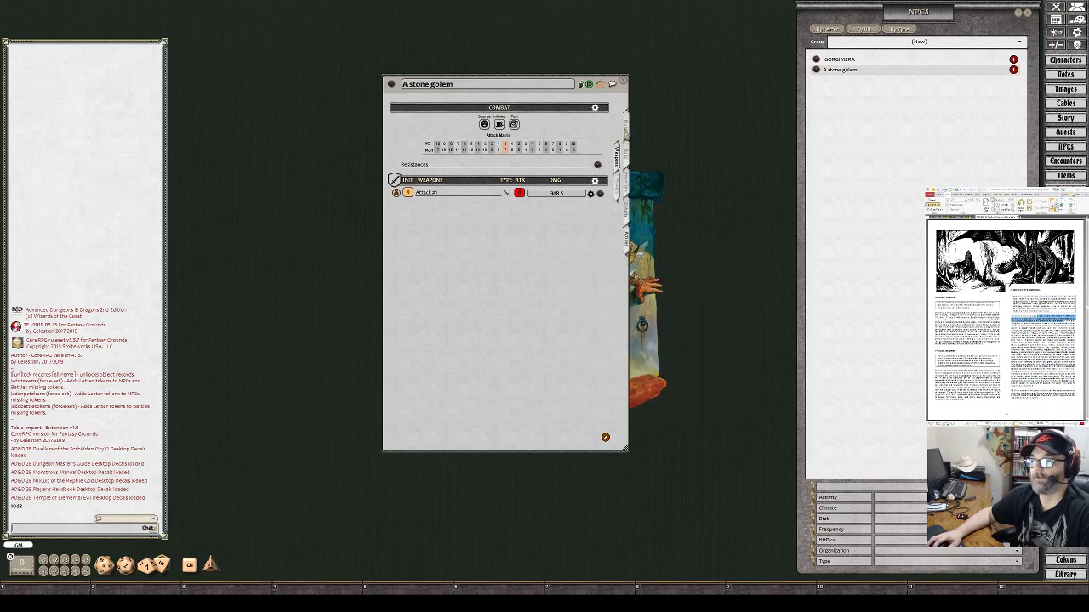
# Check the golem's main stats against its powers section and switch the powers mode to Preparation.
pyautogui.click(627, 134)
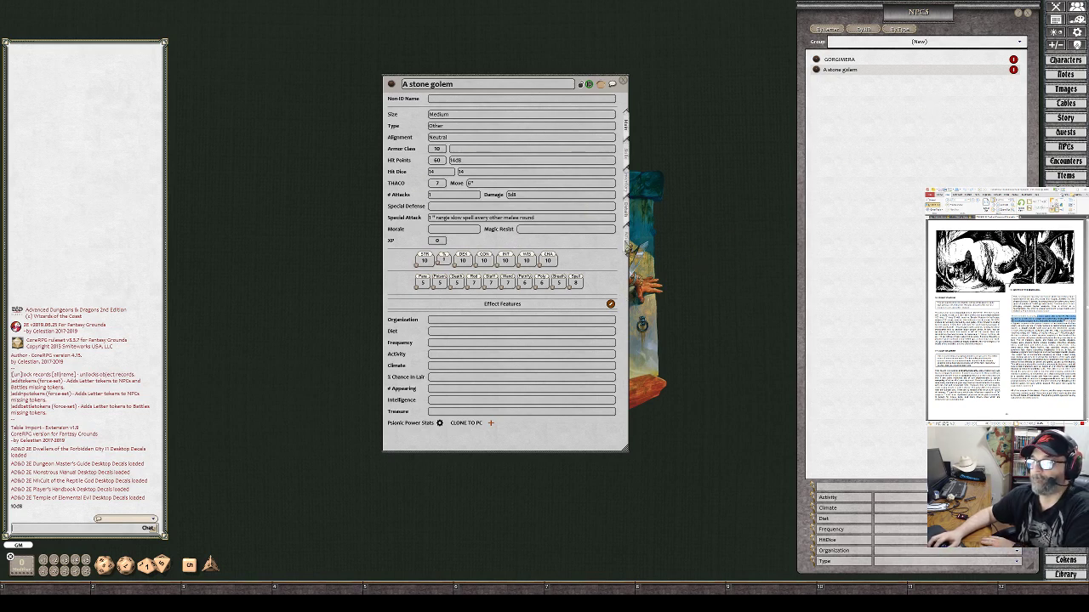
pyautogui.click(626, 245)
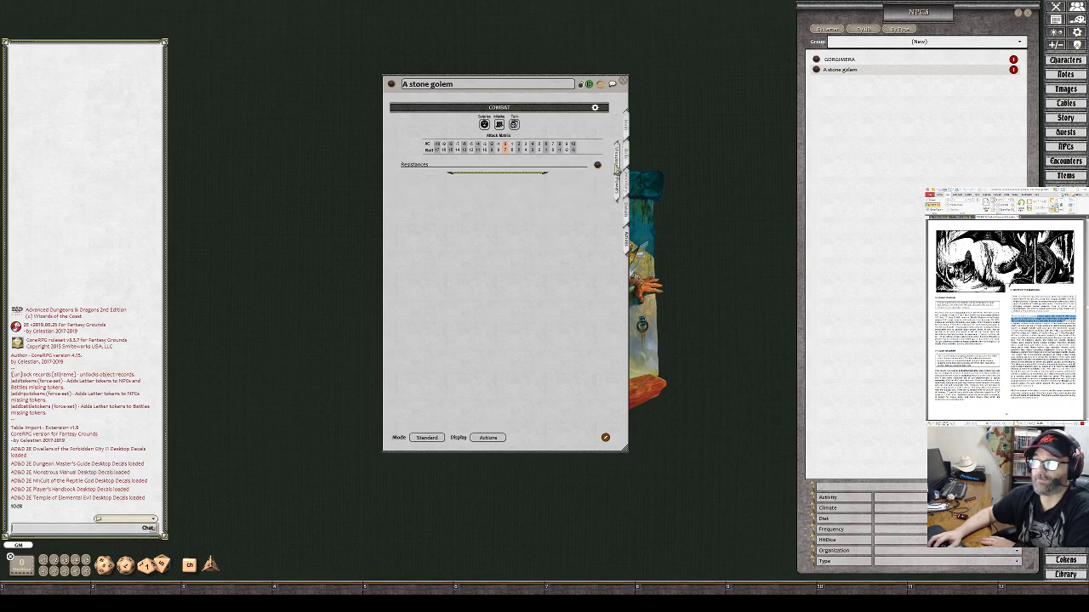
pyautogui.click(628, 126)
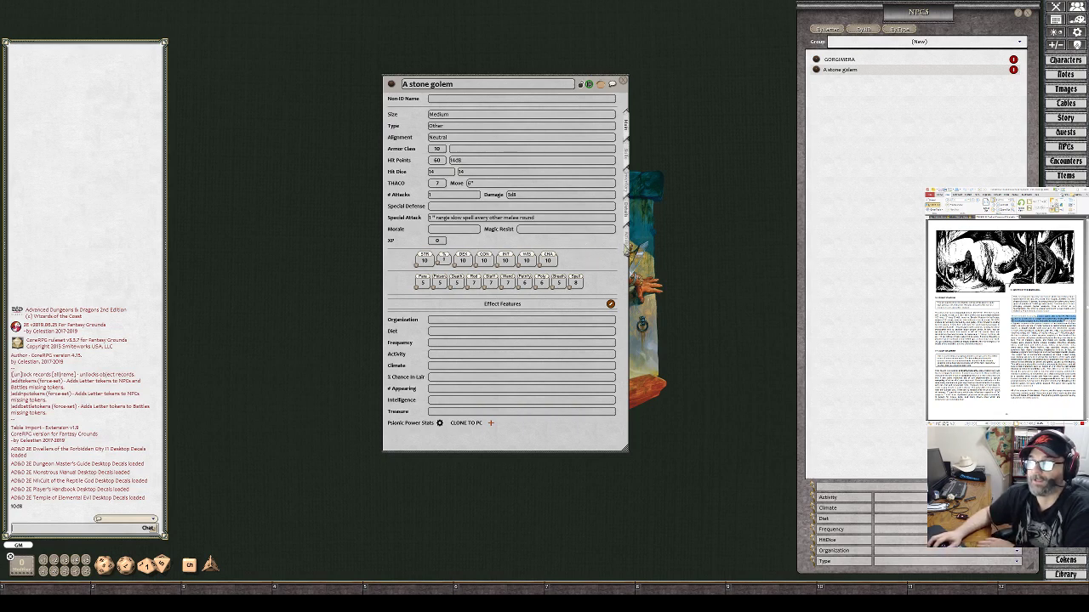
pyautogui.click(625, 247)
pyautogui.click(620, 196)
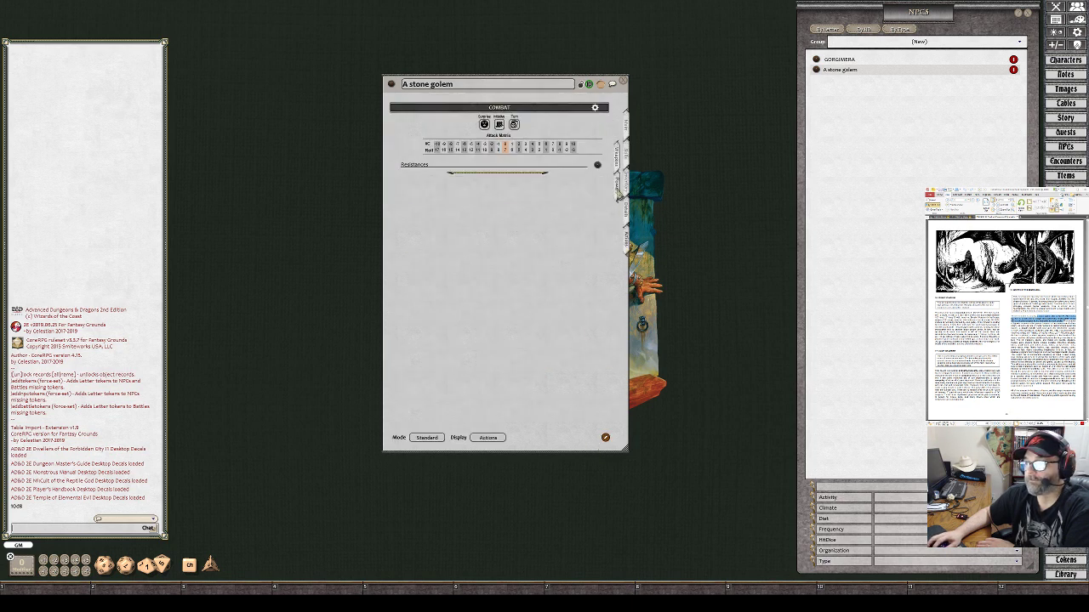
pyautogui.click(431, 439)
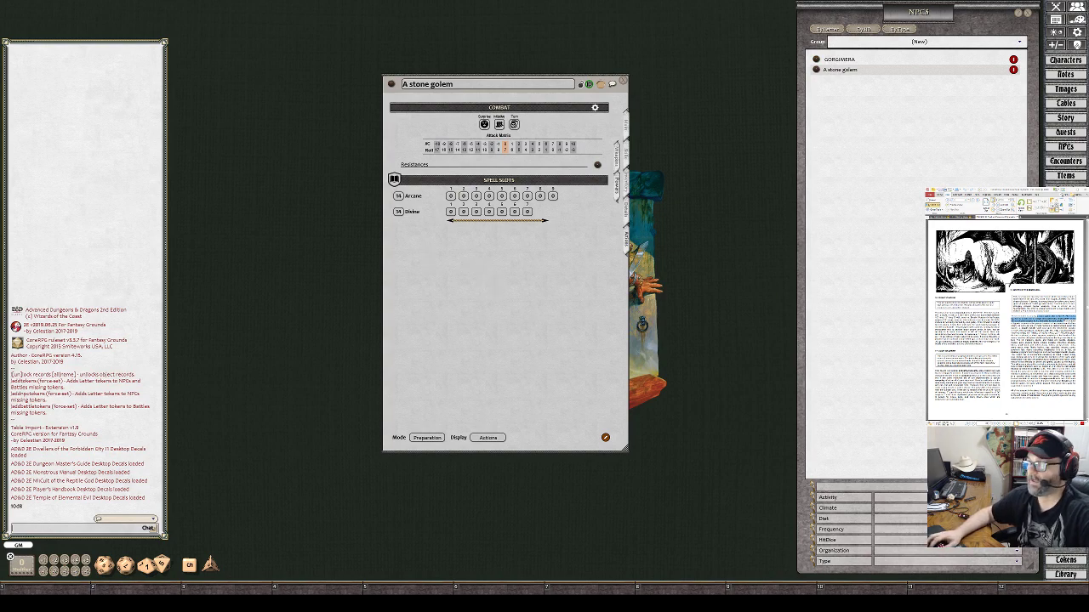
# Open the spells list and arrange it beside the stone golem record.
pyautogui.click(1064, 276)
pyautogui.moveTo(515, 227); pyautogui.dragTo(730, 223)
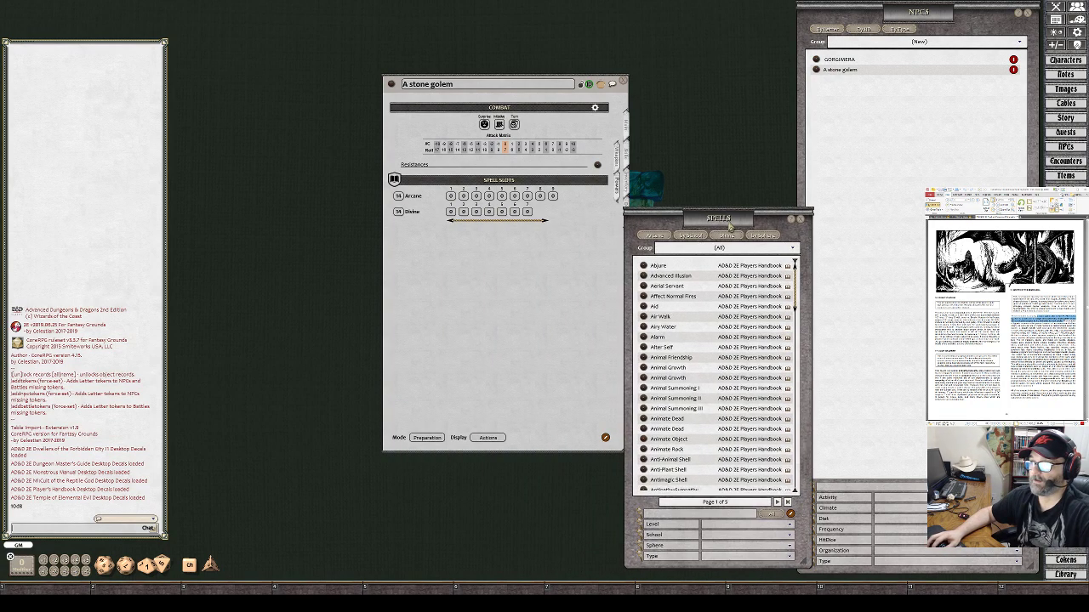
pyautogui.moveTo(561, 299); pyautogui.dragTo(507, 296)
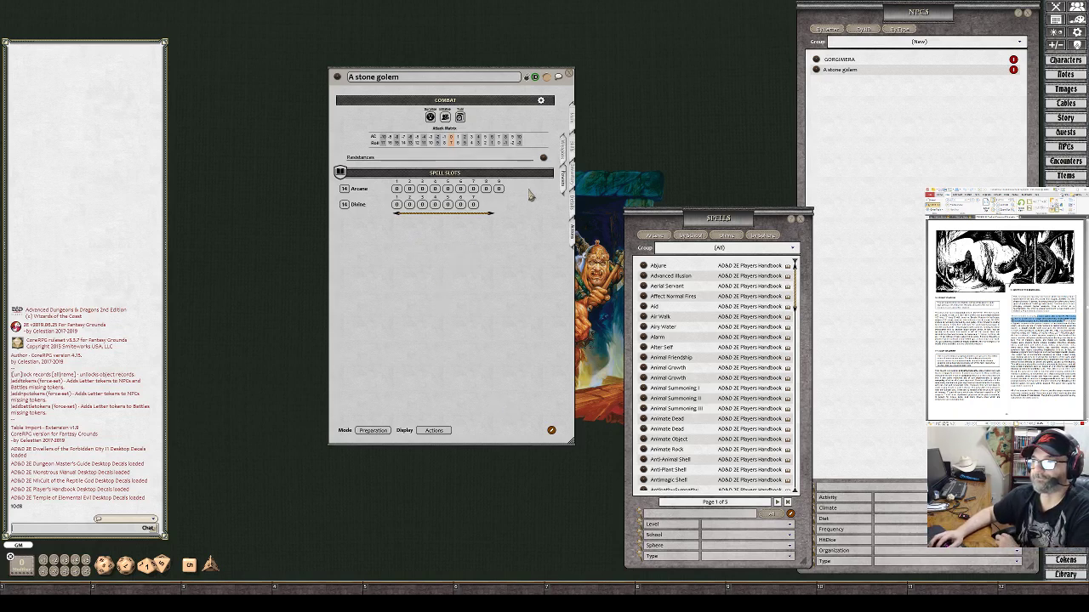
# Lock the stone golem record on its main stats, move it beside the NPC list, and close the spells list.
pyautogui.click(567, 125)
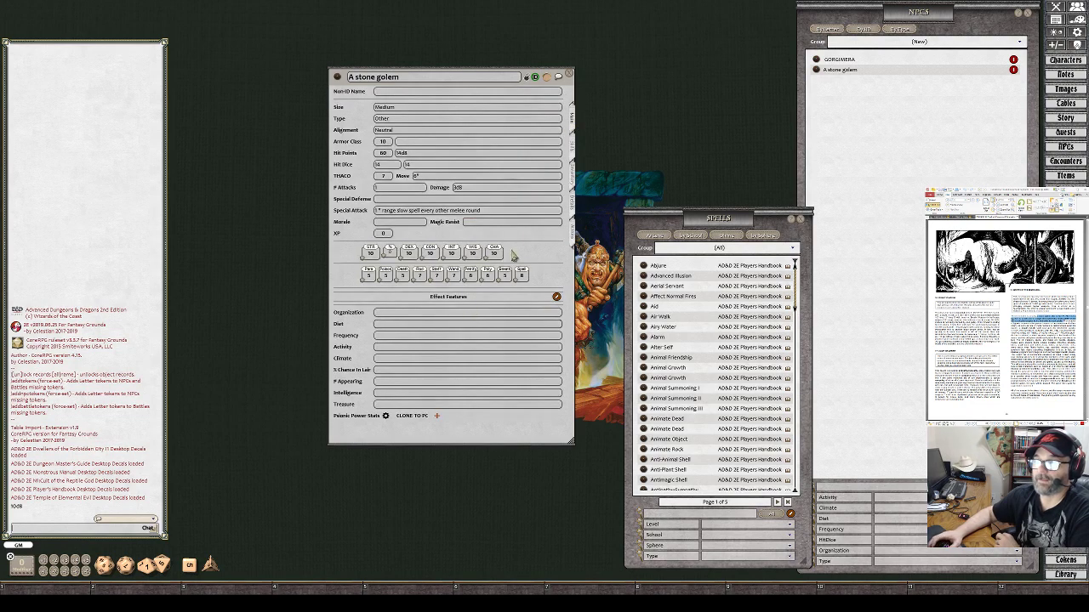
pyautogui.click(526, 78)
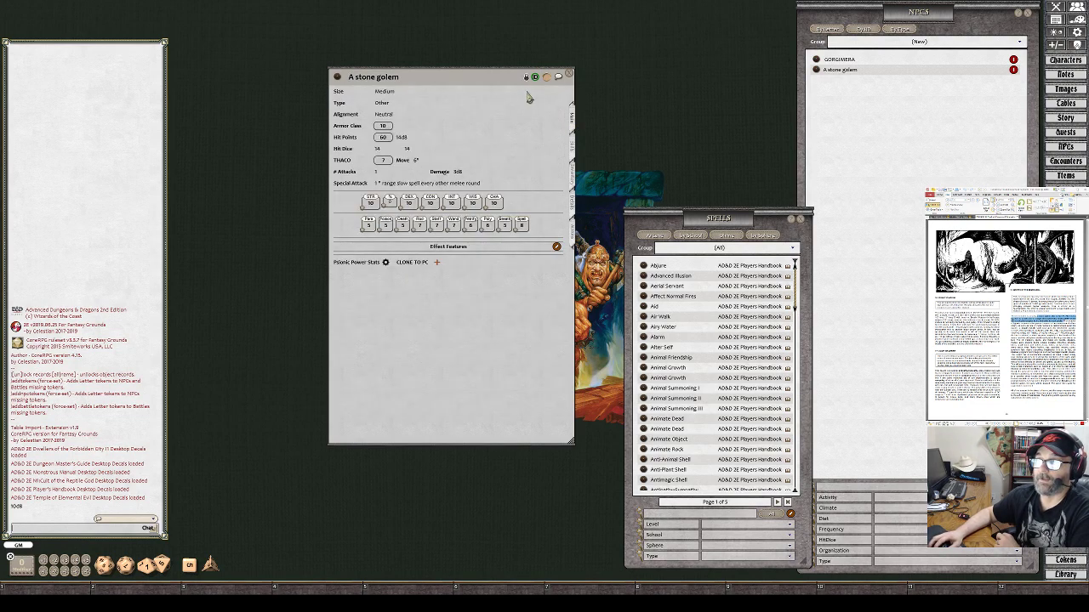
pyautogui.moveTo(463, 81); pyautogui.dragTo(685, 14)
pyautogui.click(802, 223)
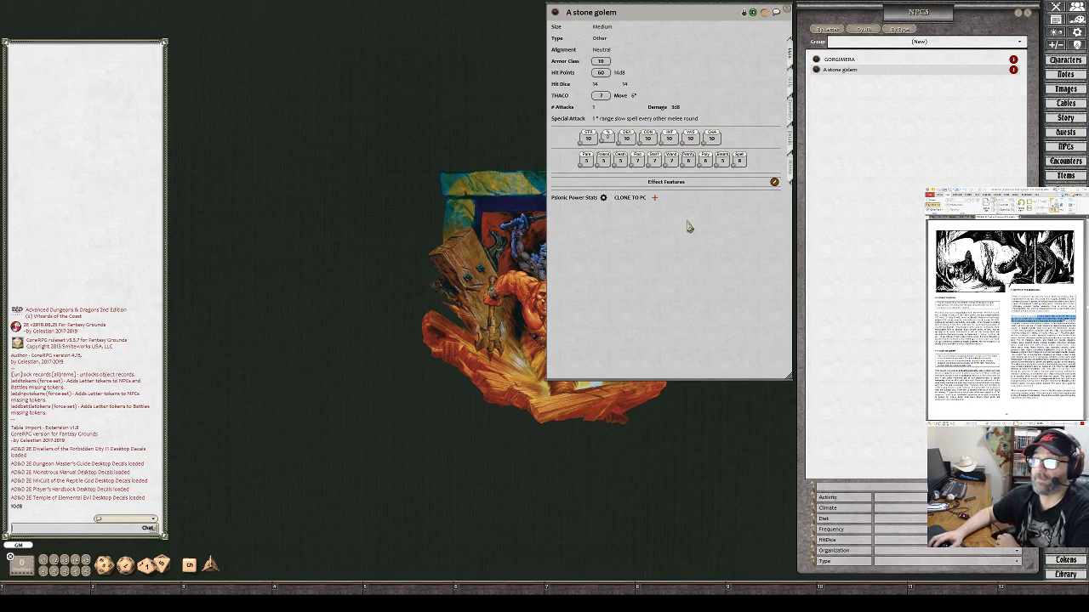
# Examine the locked golem's powers, weapons, proficiencies, Attack #1 settings and main stats.
pyautogui.click(779, 117)
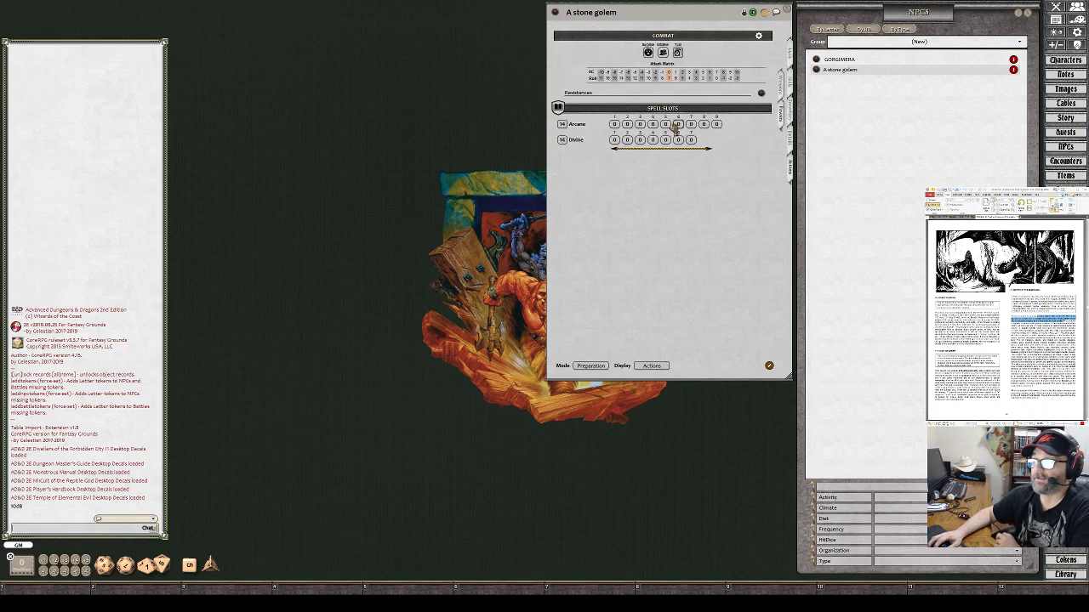
pyautogui.click(781, 91)
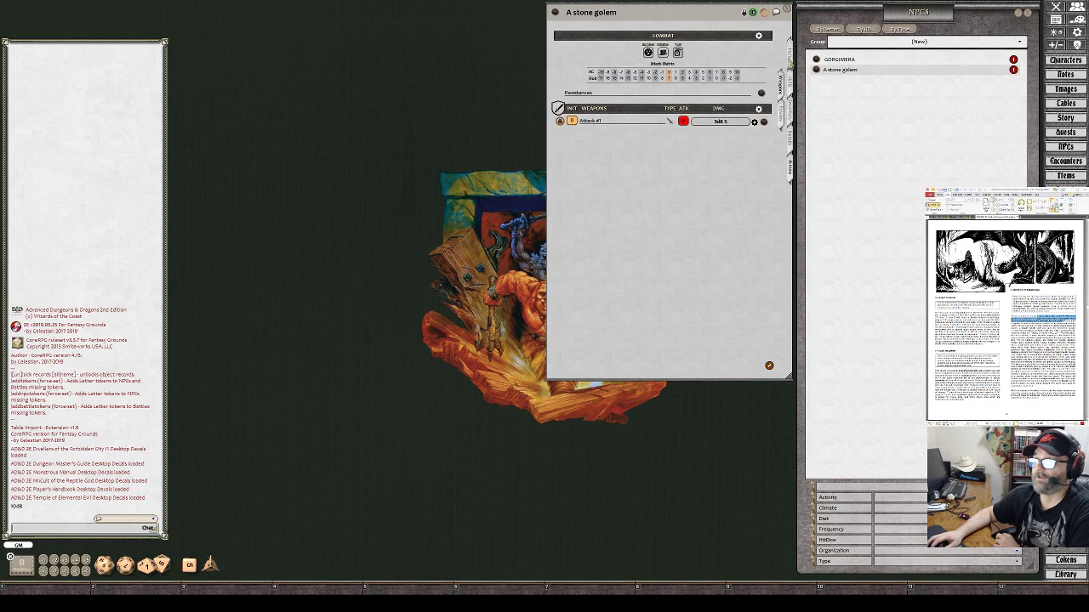
pyautogui.click(790, 60)
pyautogui.click(790, 85)
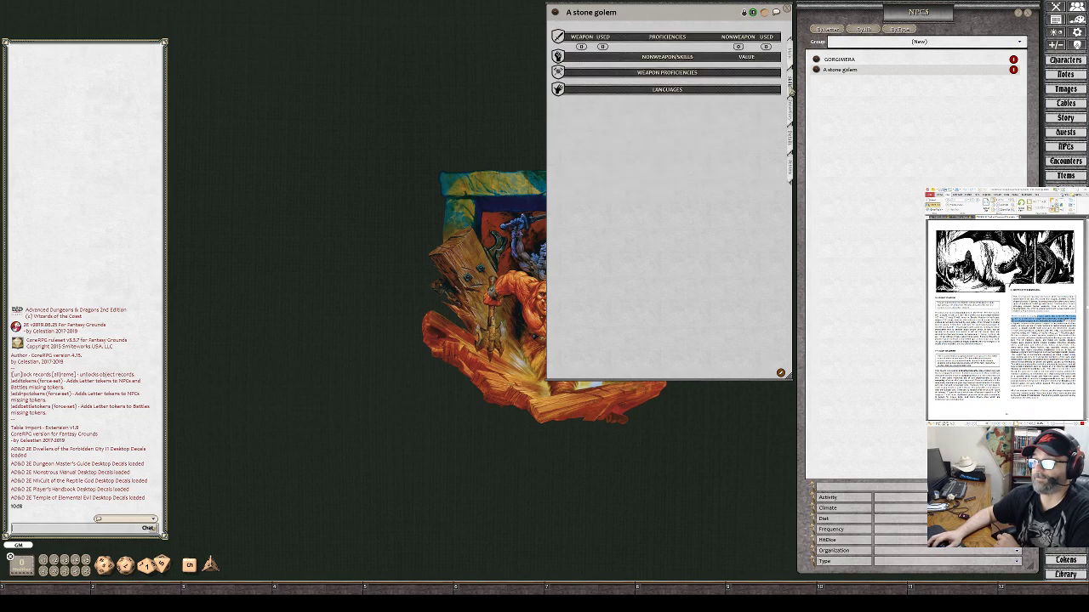
pyautogui.click(790, 171)
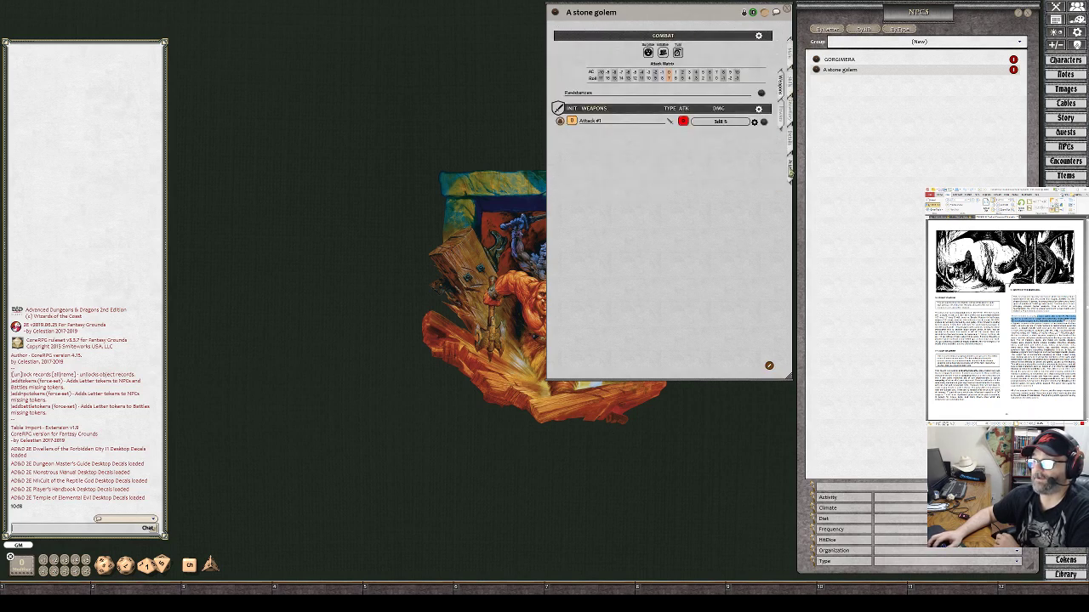
pyautogui.click(753, 123)
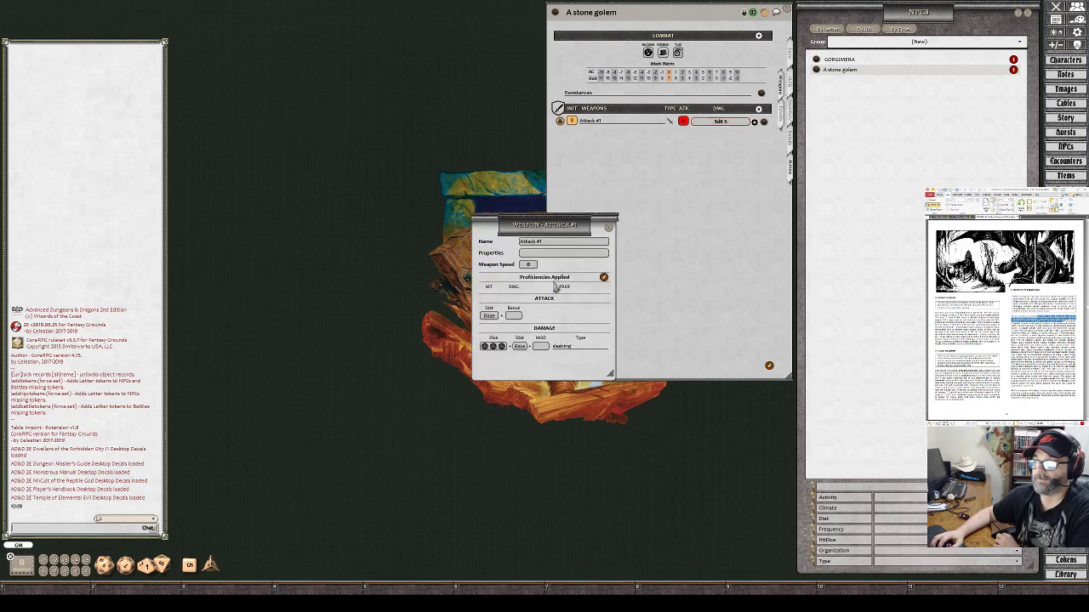
pyautogui.click(608, 229)
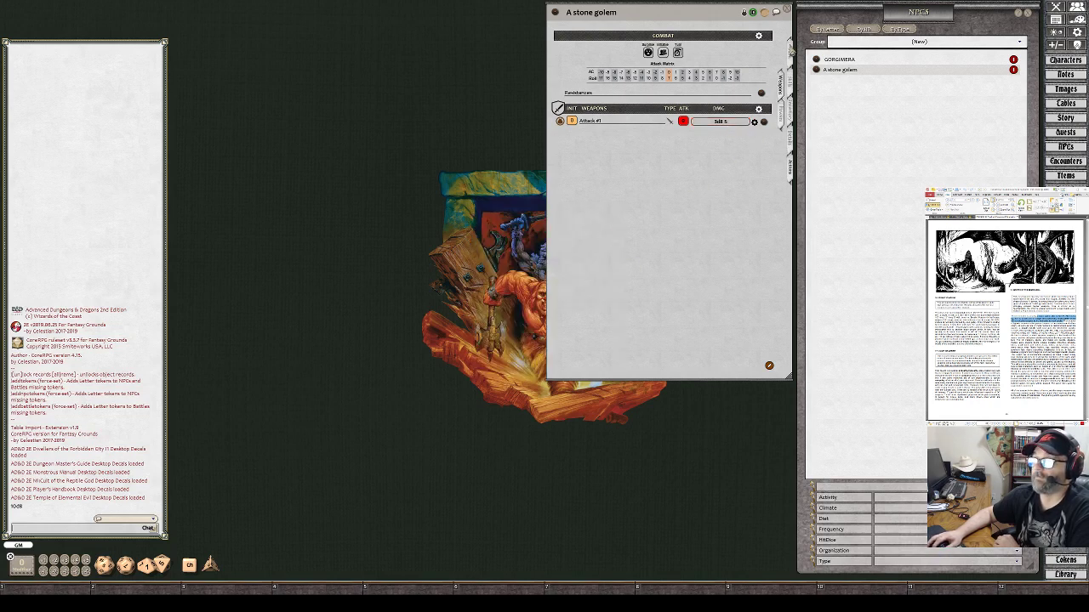
pyautogui.click(790, 51)
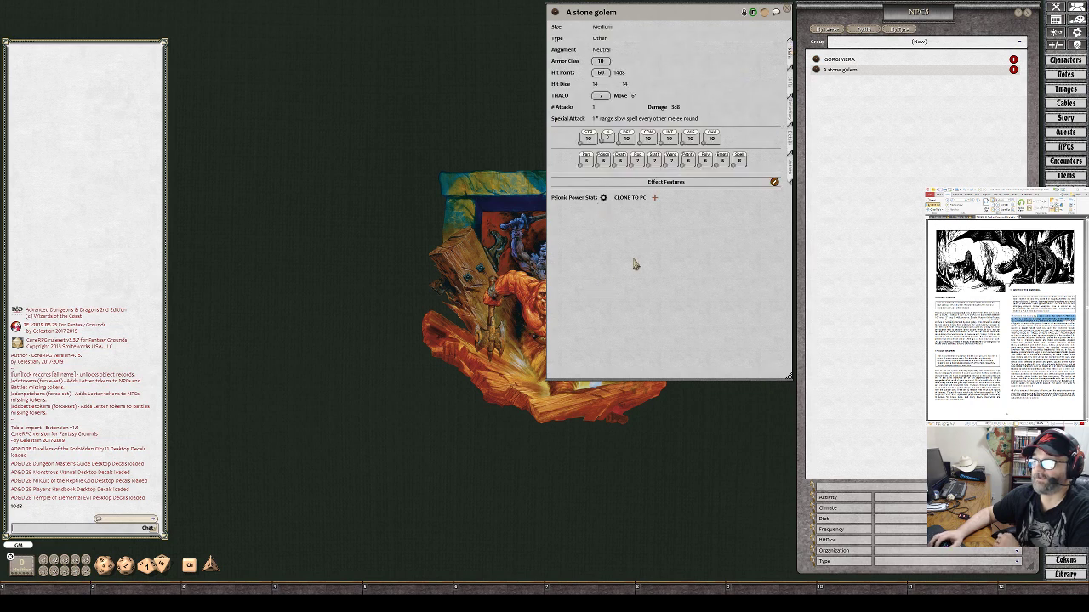